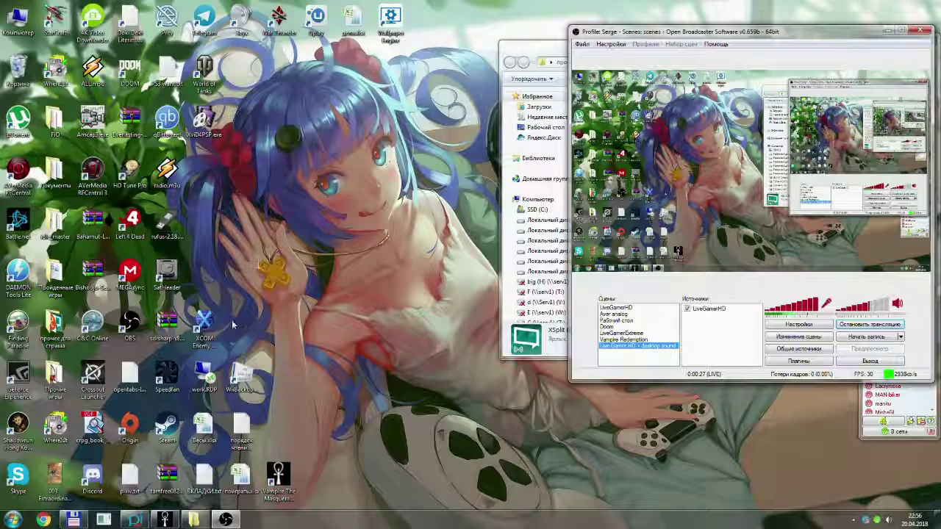
- Launch Vampire The Masquerade from its desktop shortcut and bring its running window to the front
{"action": "left_click", "coordinate": [289, 471]}
{"action": "double_click", "coordinate": [289, 470]}
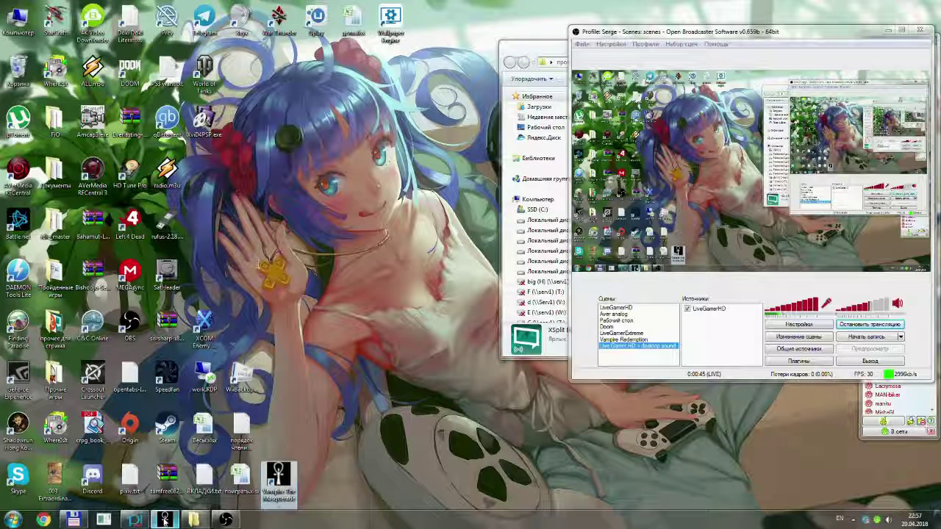
{"action": "left_click", "coordinate": [164, 519]}
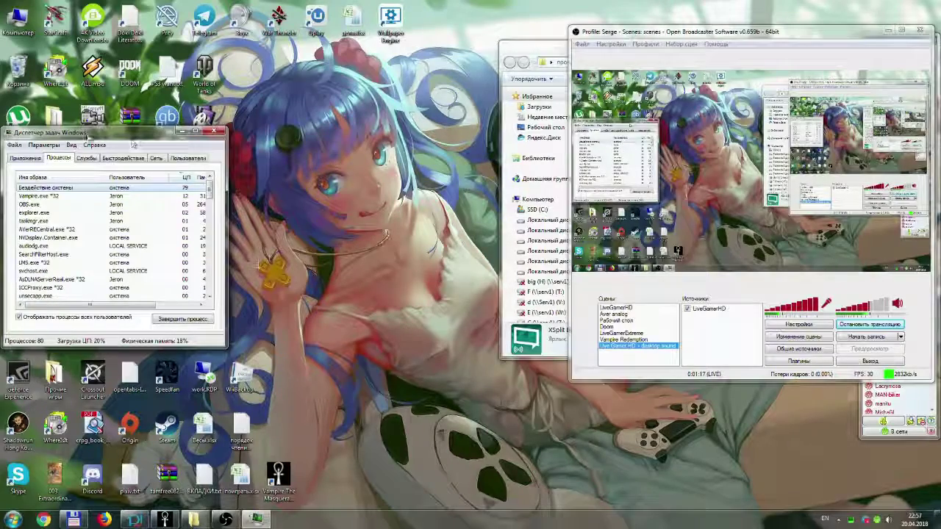
- End the Vampire application task in Windows Task Manager
{"action": "key", "text": "ctrl+shift+Tab"}
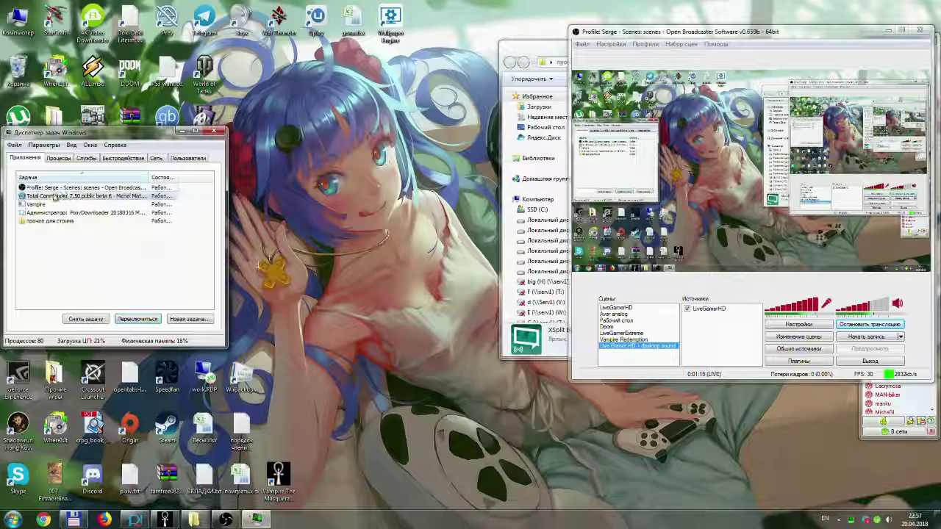
{"action": "left_click", "coordinate": [55, 204]}
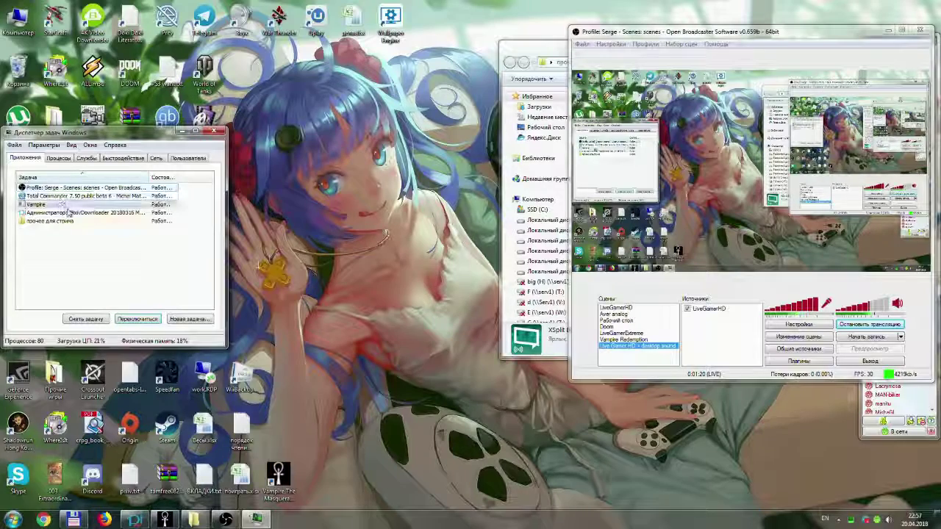
{"action": "left_click", "coordinate": [101, 322]}
- Open the NVIDIA Control Panel and close Task Manager
{"action": "right_click", "coordinate": [352, 218]}
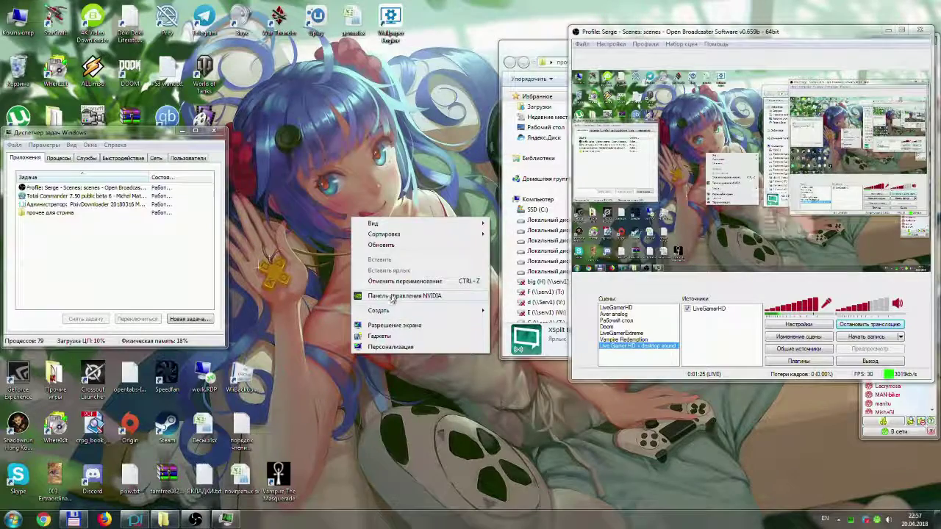
{"action": "left_click", "coordinate": [393, 296]}
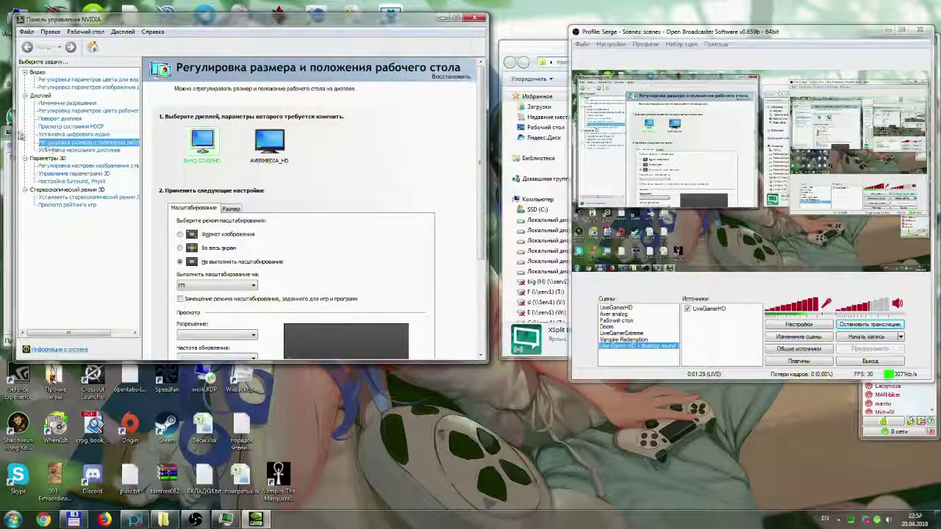
{"action": "left_click", "coordinate": [9, 147]}
{"action": "left_click", "coordinate": [218, 131]}
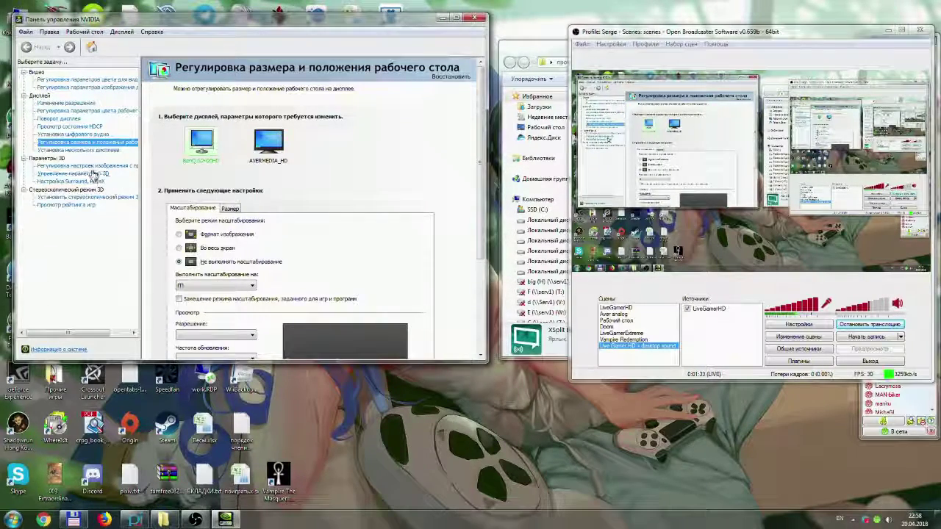
- Examine the desktop colour, resolution, video colour and video image adjustment pages, including the refresh rate options
{"action": "left_click", "coordinate": [76, 111]}
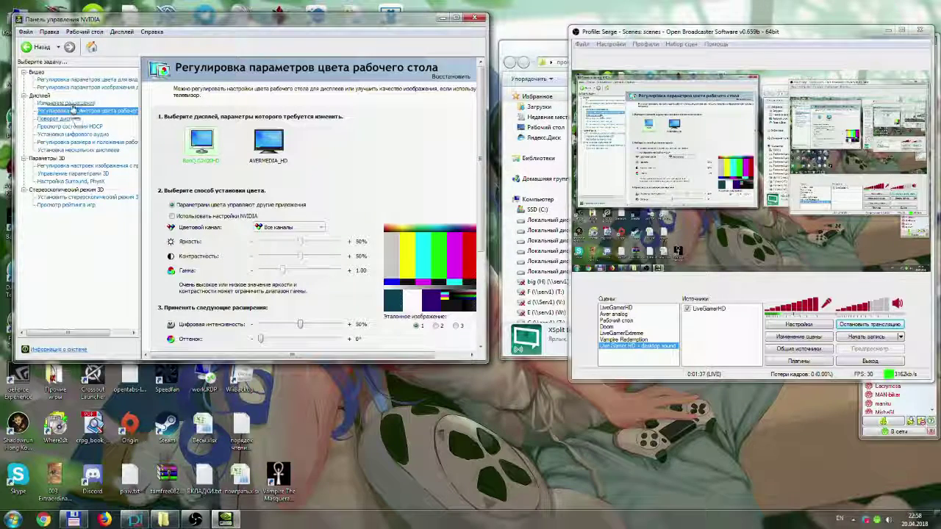
{"action": "left_click", "coordinate": [67, 103]}
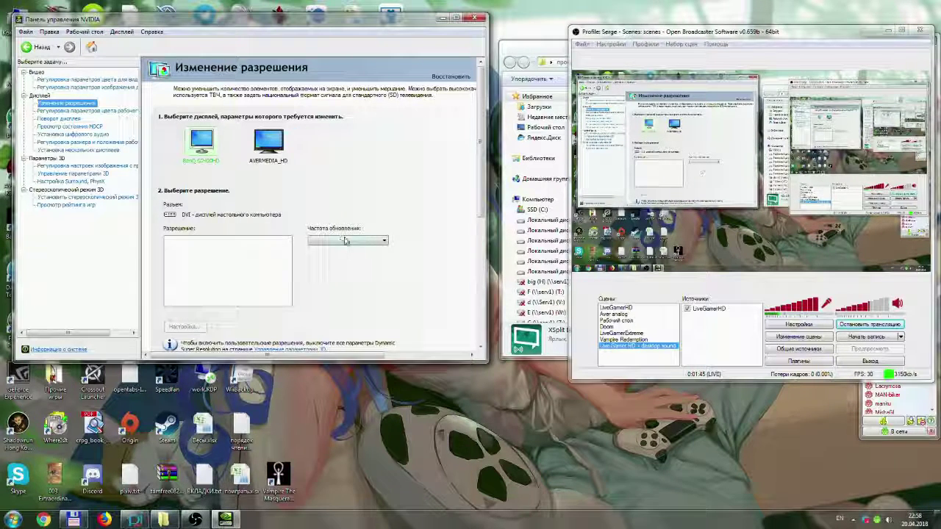
{"action": "left_click", "coordinate": [346, 240]}
{"action": "left_click", "coordinate": [346, 240]}
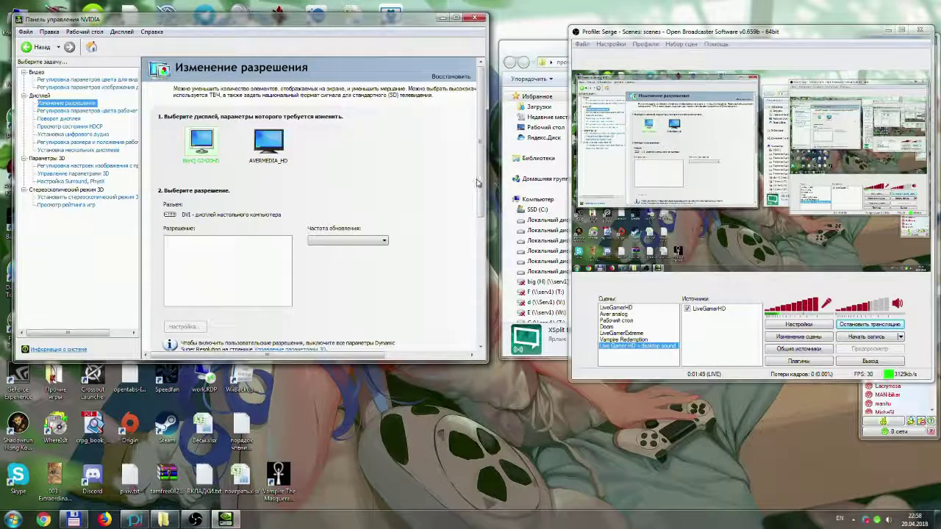
{"action": "scroll", "coordinate": [477, 181], "scroll_direction": "down", "scroll_amount": 8}
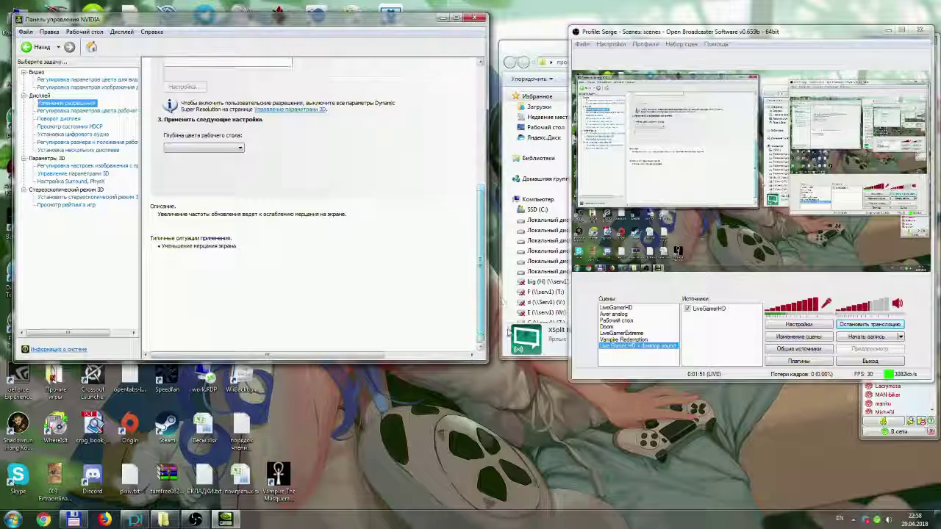
{"action": "left_click", "coordinate": [116, 111]}
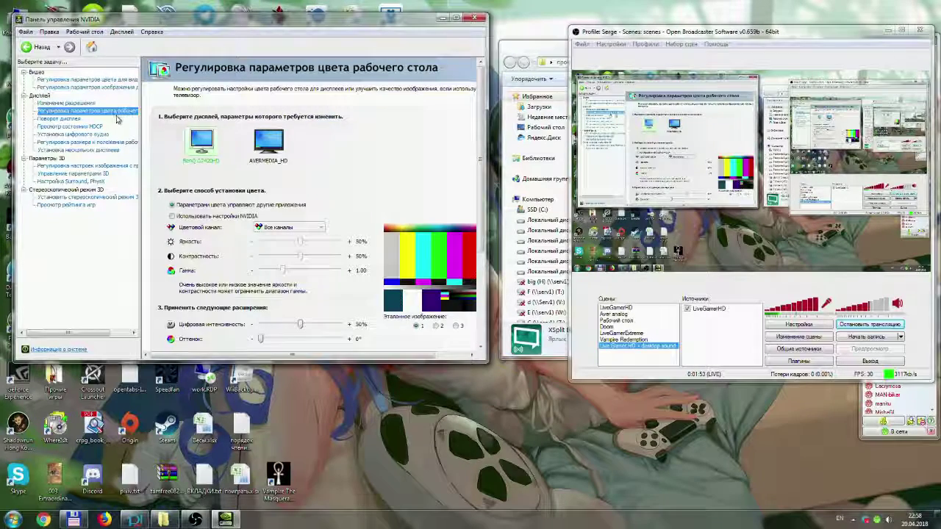
{"action": "left_click", "coordinate": [114, 80]}
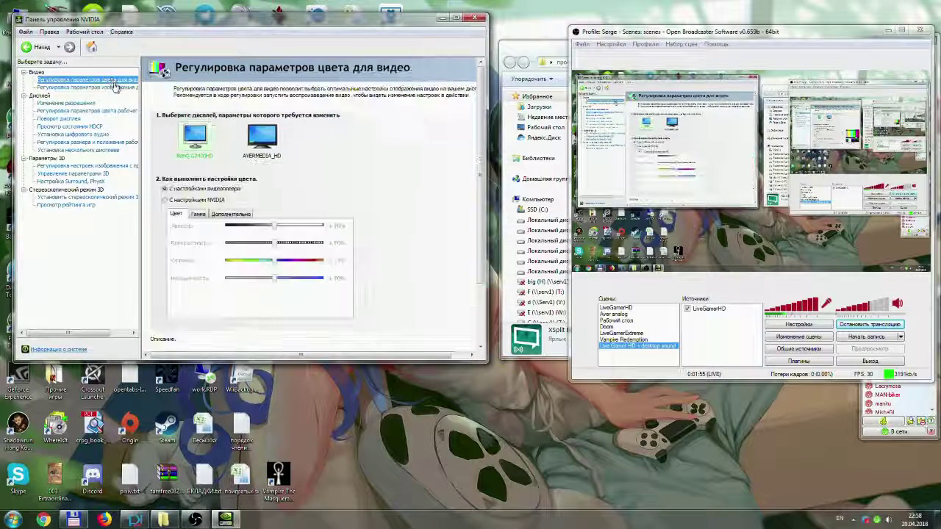
{"action": "left_click", "coordinate": [116, 87]}
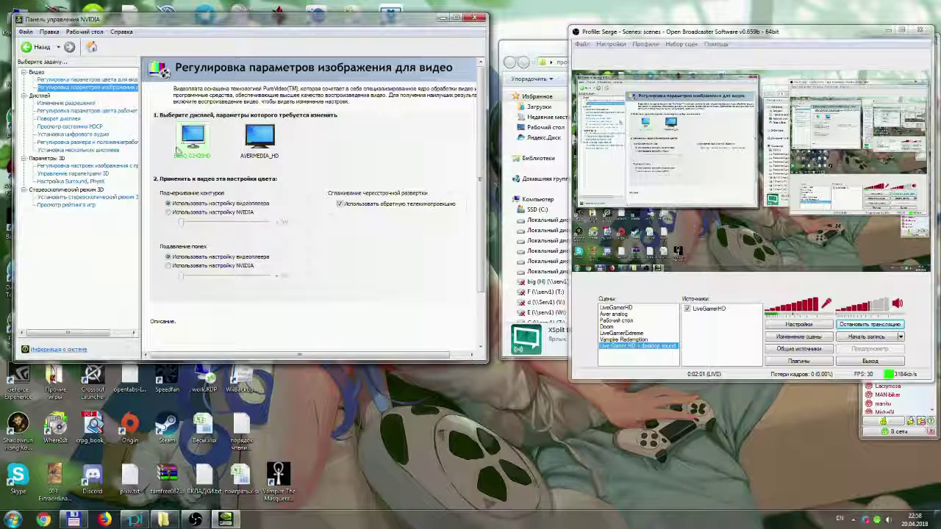
- Try the NVIDIA setting for noise reduction, restore its video player setting, and switch edge enhancement to the NVIDIA setting
{"action": "left_click", "coordinate": [206, 269]}
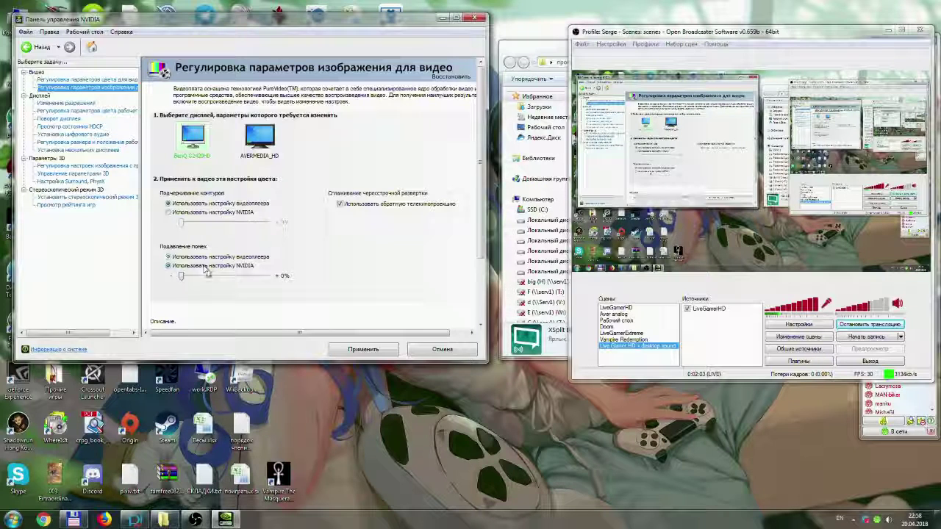
{"action": "left_click", "coordinate": [211, 257]}
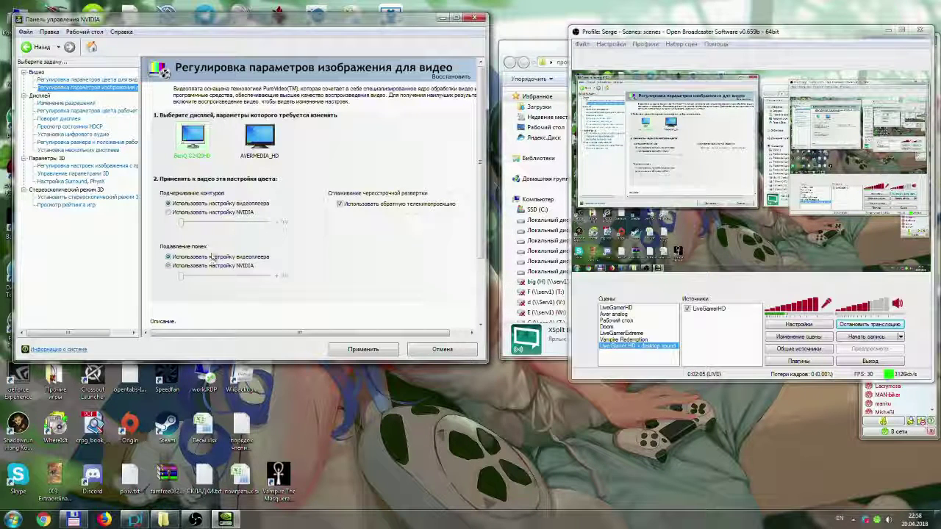
{"action": "left_click", "coordinate": [202, 212]}
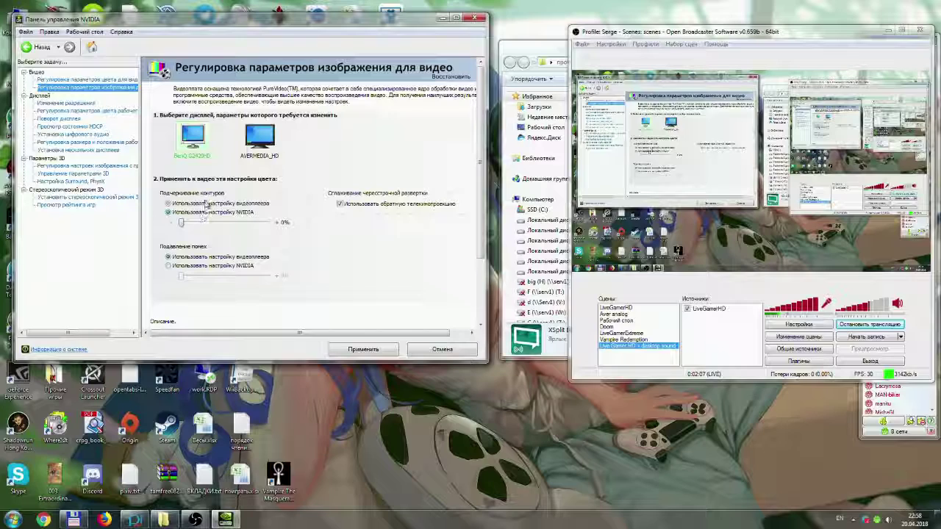
- Check the video colour and HDCP status pages, and apply the pending changes when leaving for the desktop size and position page
{"action": "left_click", "coordinate": [90, 80]}
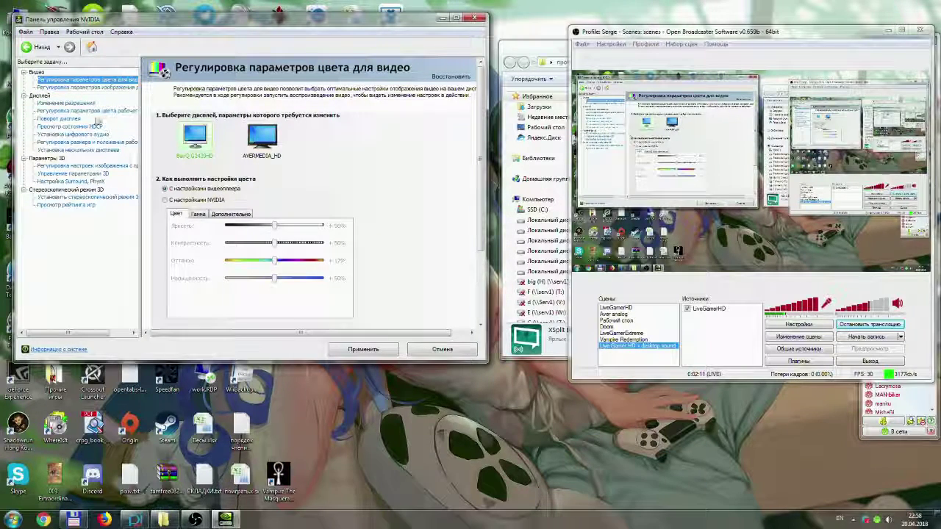
{"action": "left_click", "coordinate": [70, 103]}
{"action": "left_click", "coordinate": [77, 126]}
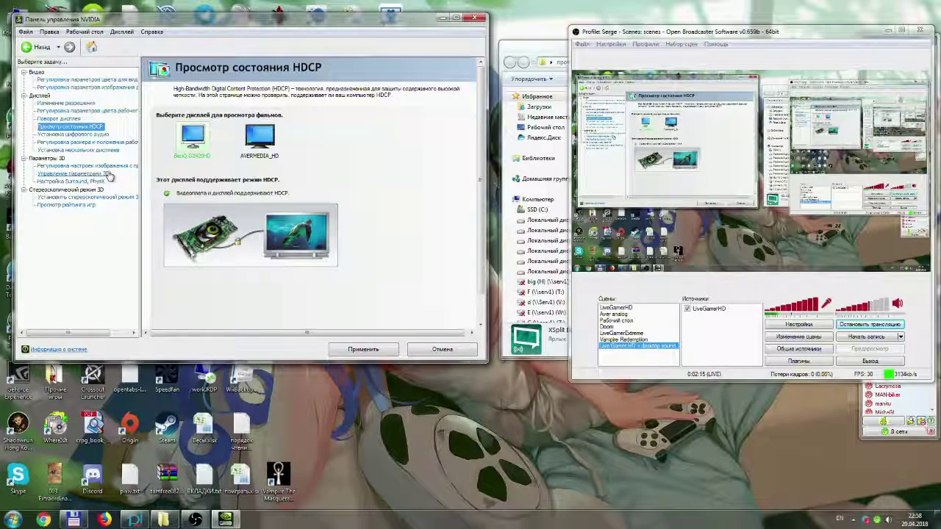
{"action": "left_click", "coordinate": [88, 135]}
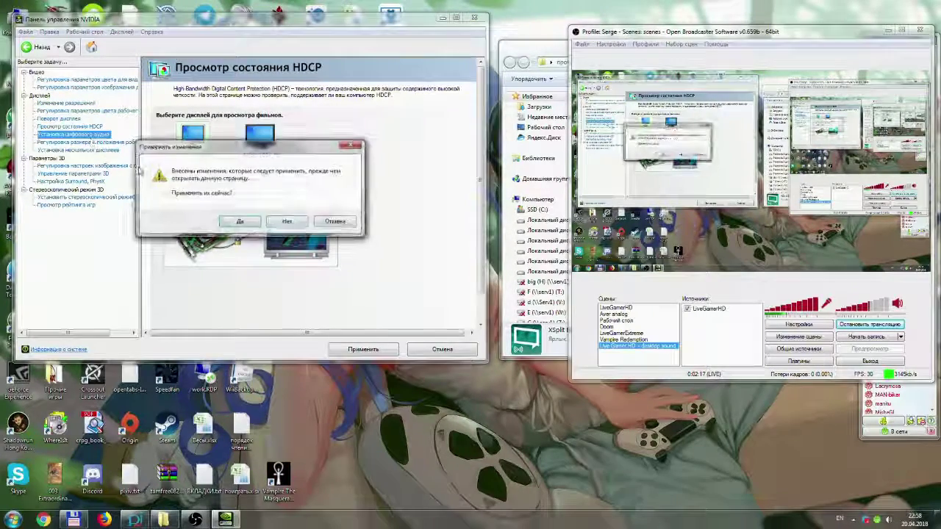
{"action": "left_click", "coordinate": [335, 221]}
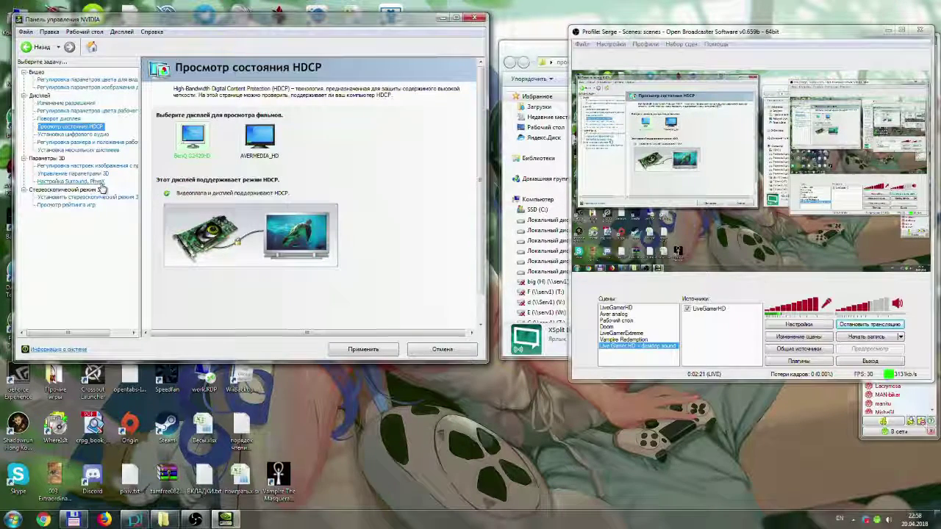
{"action": "left_click", "coordinate": [96, 142]}
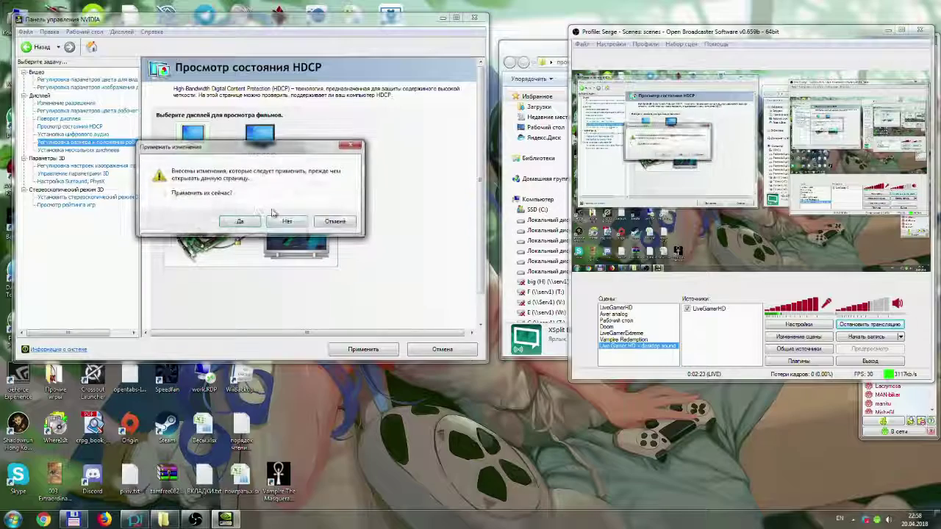
{"action": "left_click", "coordinate": [241, 222]}
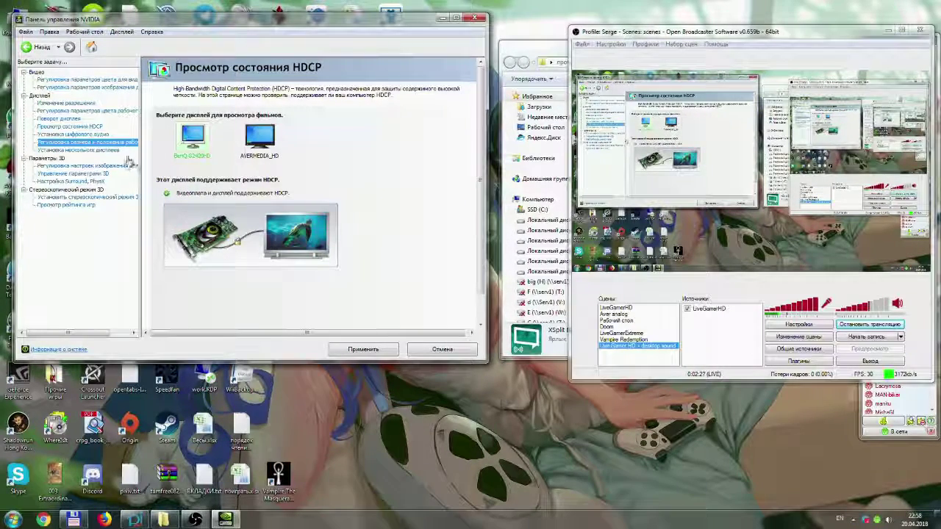
- Enable overriding the scaling mode set by games and programs for the desktop, apply it, and close the NVIDIA Control Panel
{"action": "left_click", "coordinate": [88, 142]}
{"action": "scroll", "coordinate": [390, 200], "scroll_direction": "down", "scroll_amount": 2}
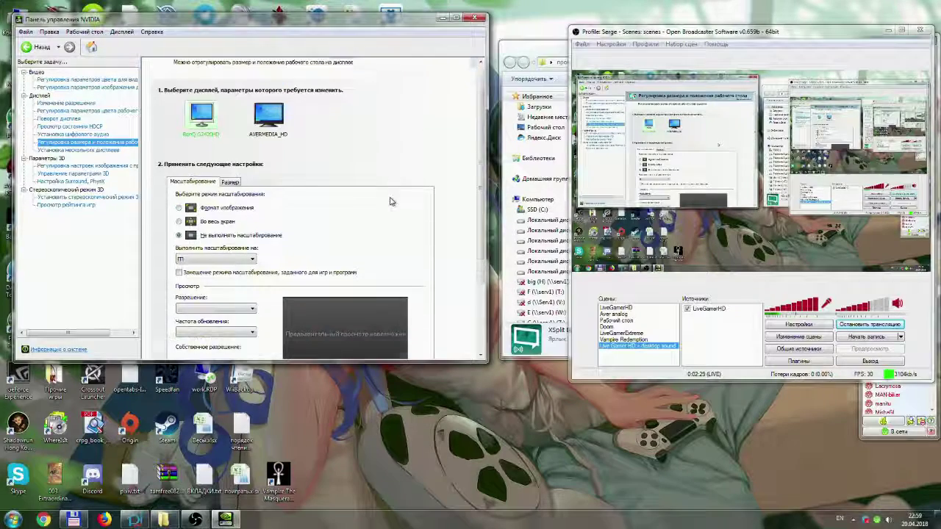
{"action": "scroll", "coordinate": [365, 232], "scroll_direction": "down", "scroll_amount": 3}
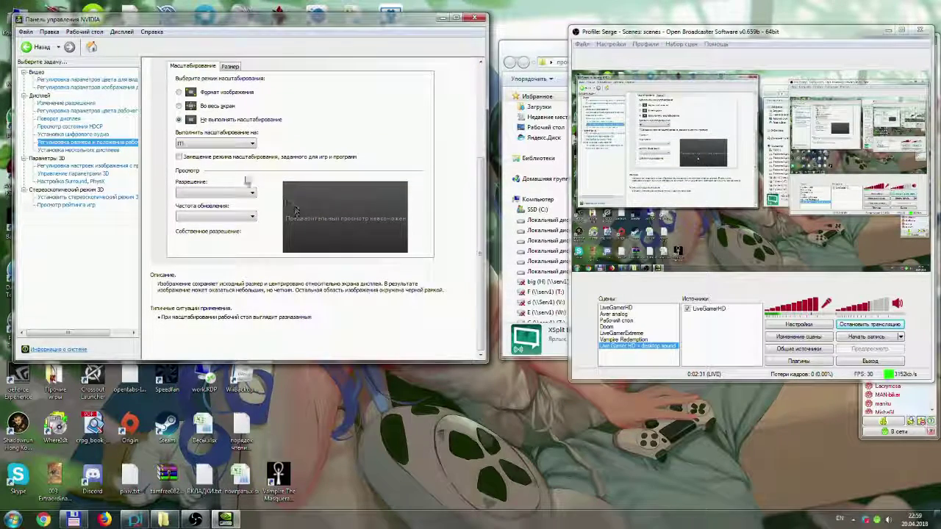
{"action": "left_click", "coordinate": [225, 192]}
{"action": "left_click", "coordinate": [224, 193]}
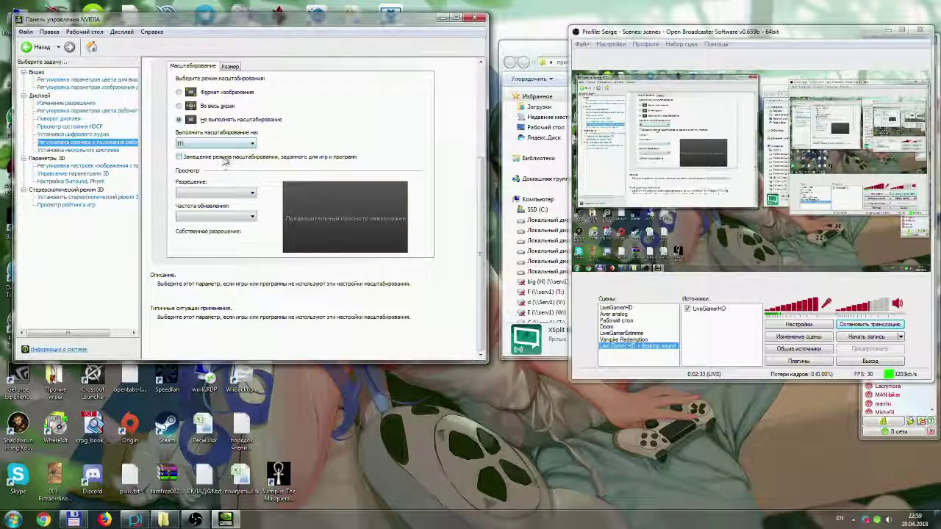
{"action": "left_click", "coordinate": [227, 158]}
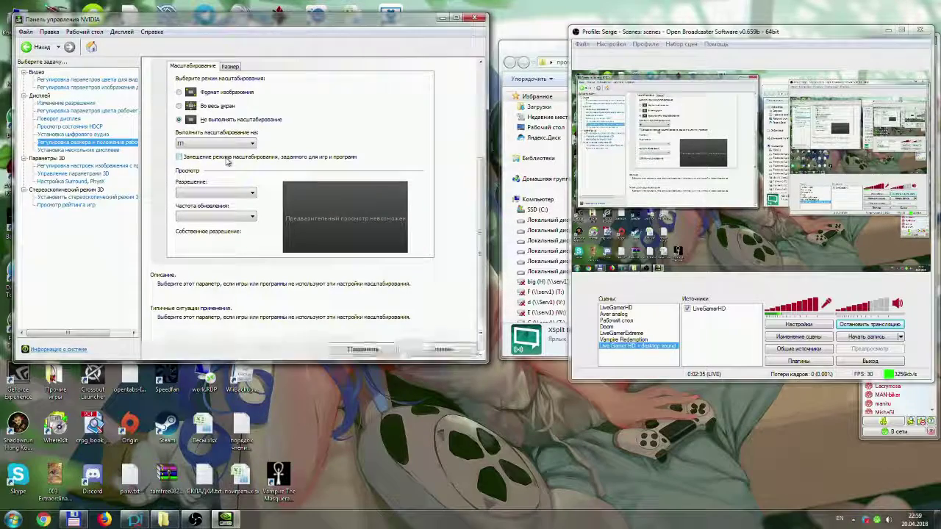
{"action": "left_click", "coordinate": [363, 350]}
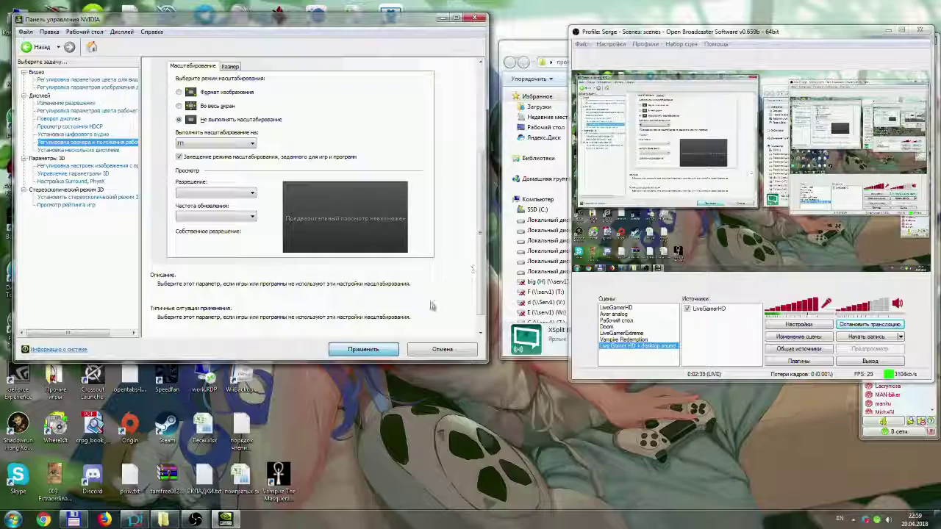
{"action": "left_click", "coordinate": [368, 349]}
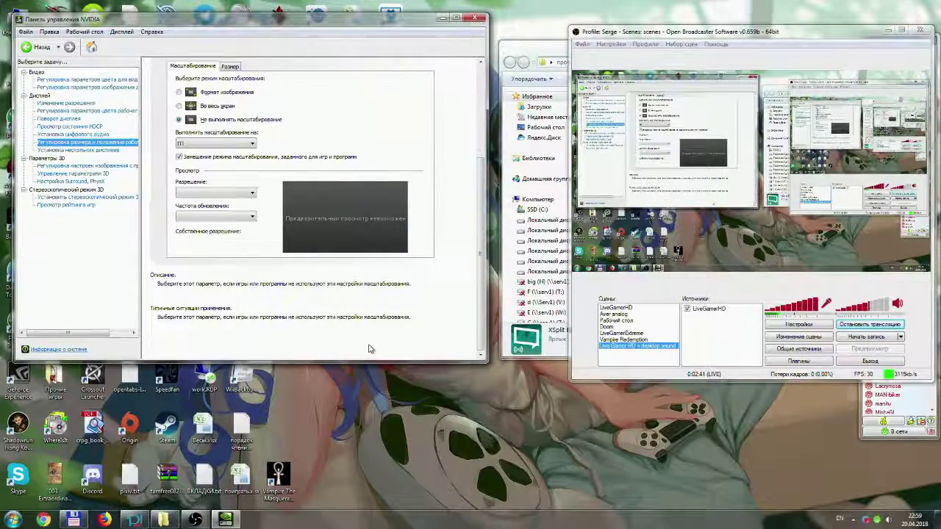
{"action": "left_click", "coordinate": [474, 17]}
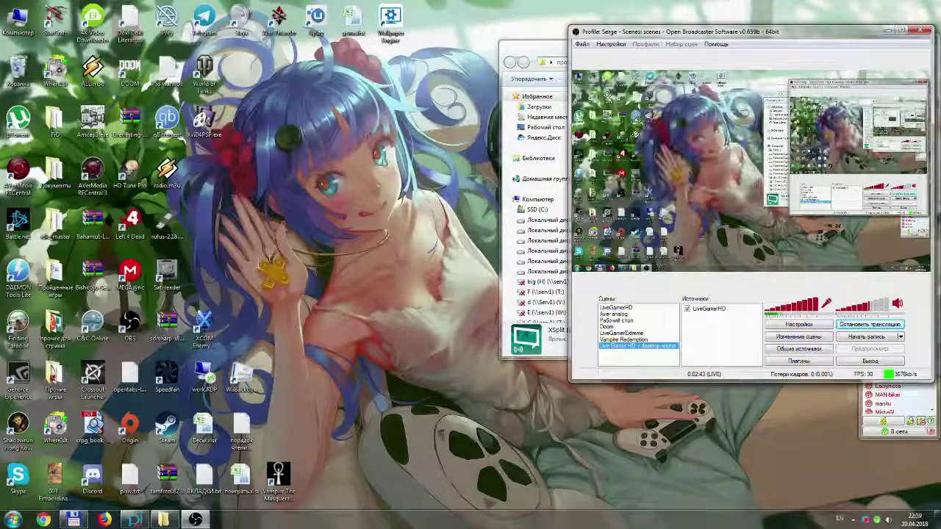
- Launch Vampire The Masquerade again and check the unread group chat in Telegram
{"action": "left_click", "coordinate": [276, 462]}
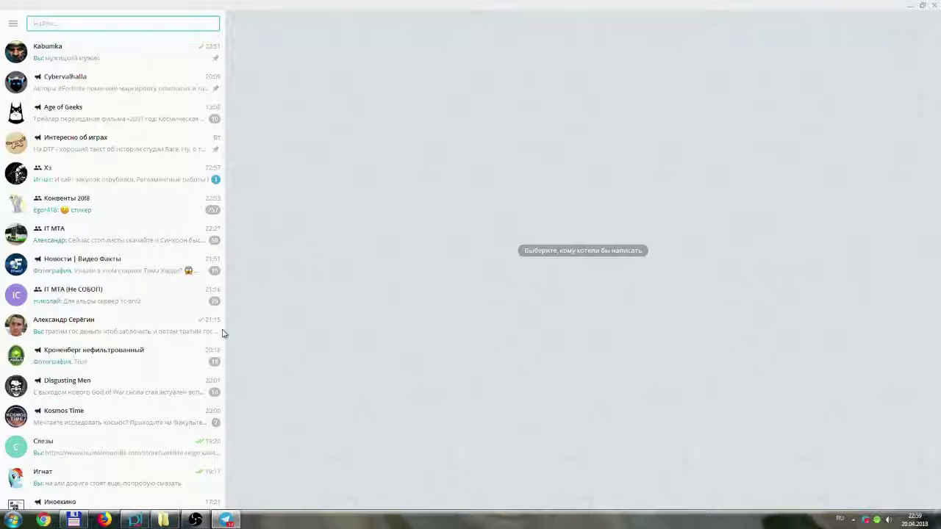
{"action": "left_click", "coordinate": [125, 179]}
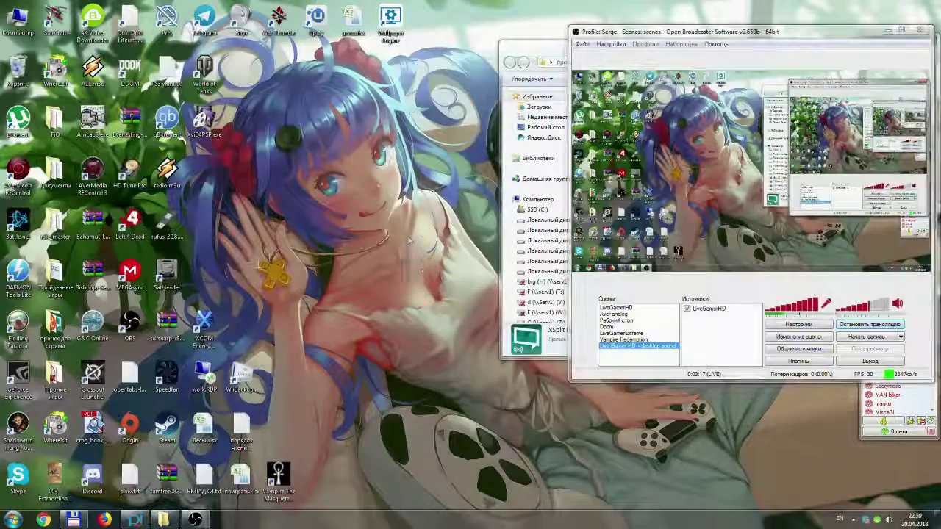
- In the NVIDIA Control Panel, set desktop scaling to aspect ratio (Формат изображения), disable the game scaling override, and apply and keep the changes
{"action": "right_click", "coordinate": [405, 210]}
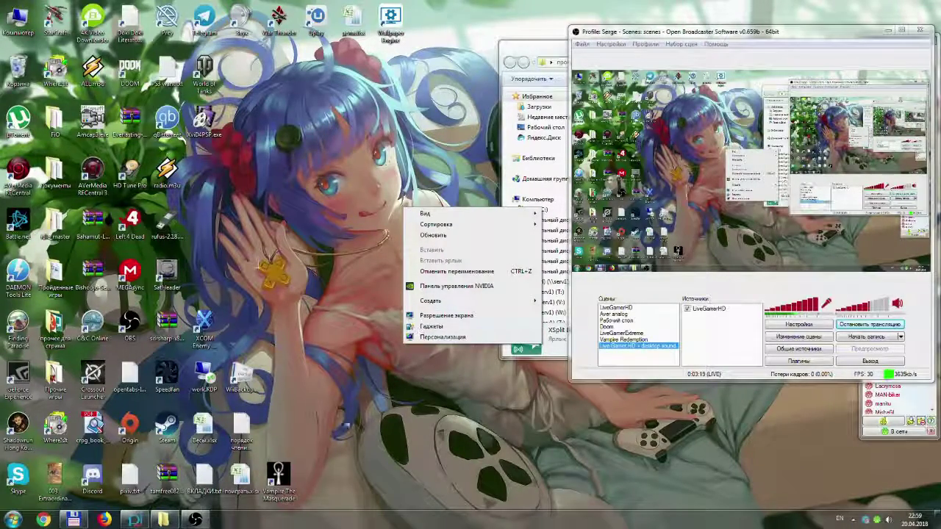
{"action": "left_click", "coordinate": [466, 315]}
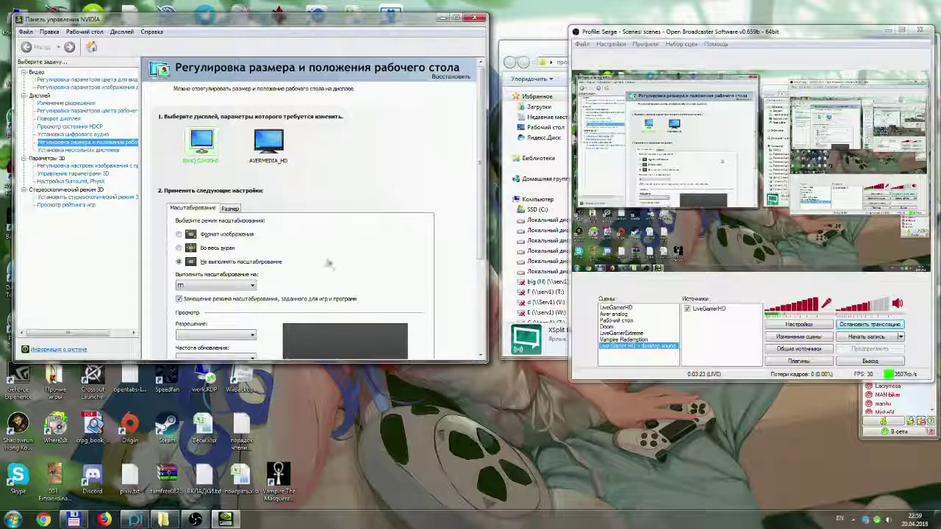
{"action": "left_click", "coordinate": [225, 249]}
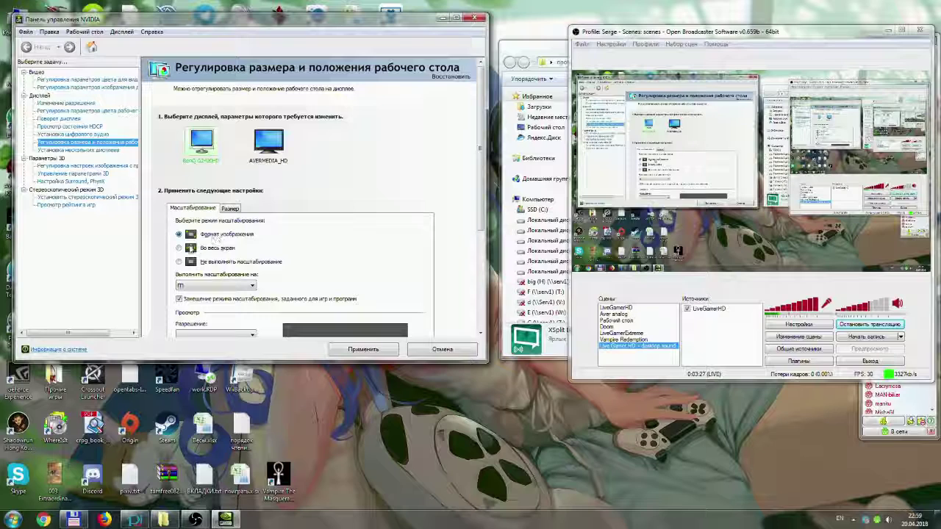
{"action": "scroll", "coordinate": [272, 277], "scroll_direction": "down", "scroll_amount": 1}
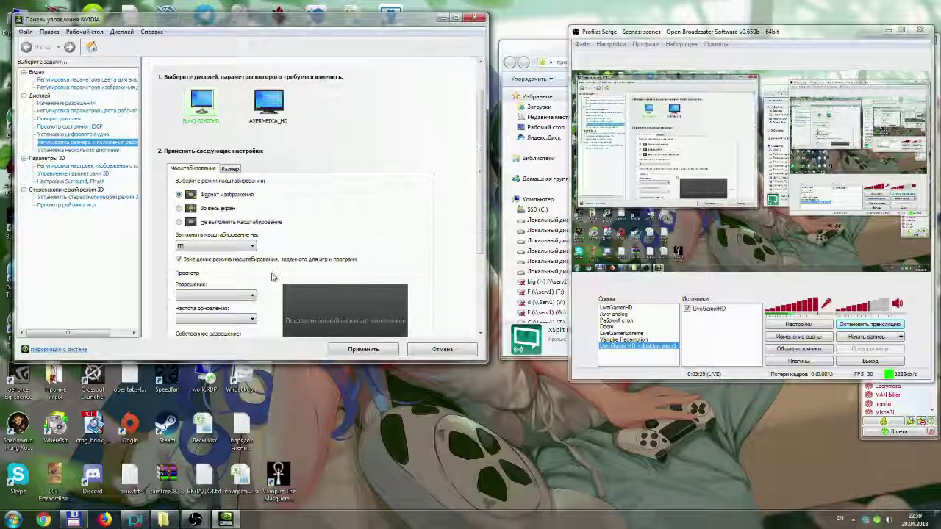
{"action": "left_click", "coordinate": [363, 350]}
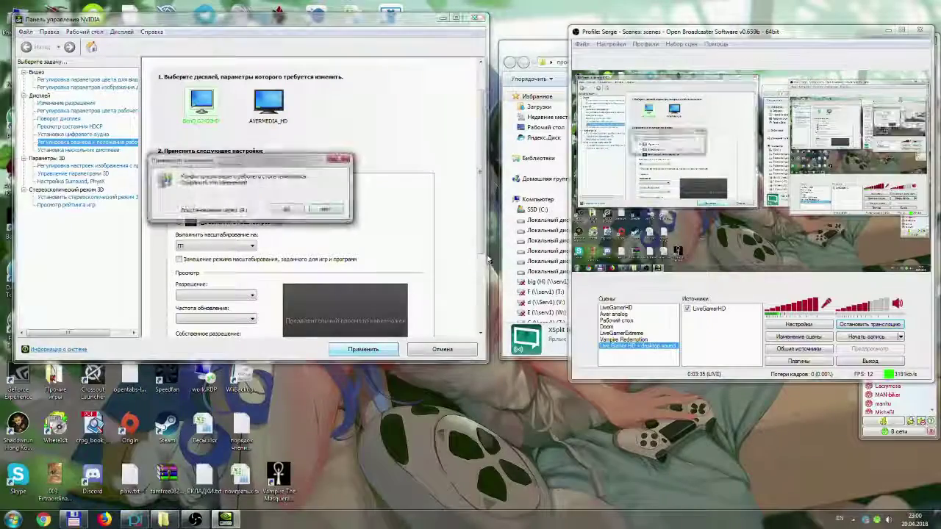
{"action": "left_click", "coordinate": [297, 213]}
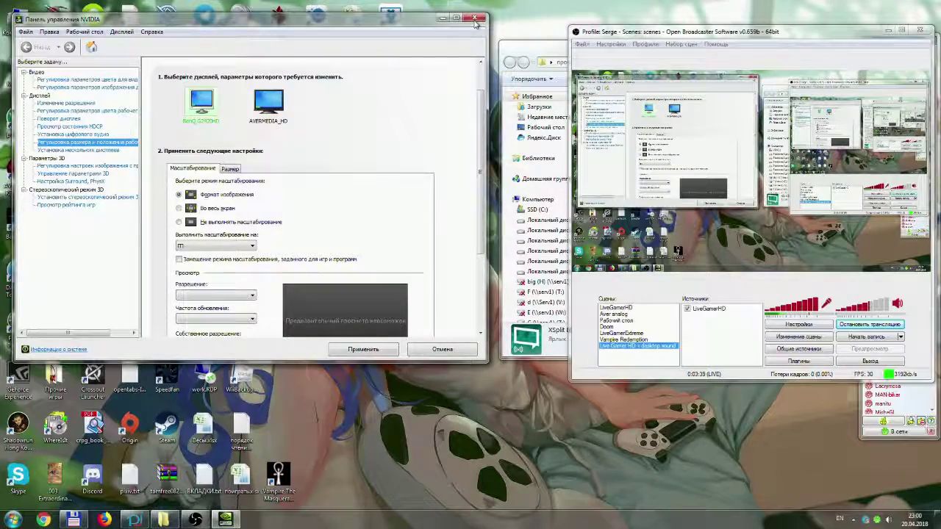
- Close the NVIDIA Control Panel and launch Vampire The Masquerade from its desktop shortcut
{"action": "left_click", "coordinate": [476, 18]}
{"action": "left_click", "coordinate": [279, 481]}
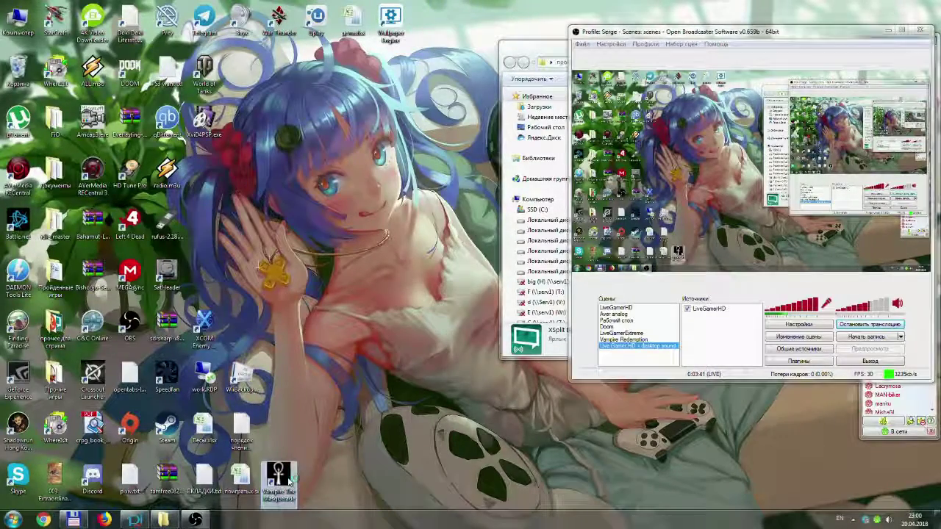